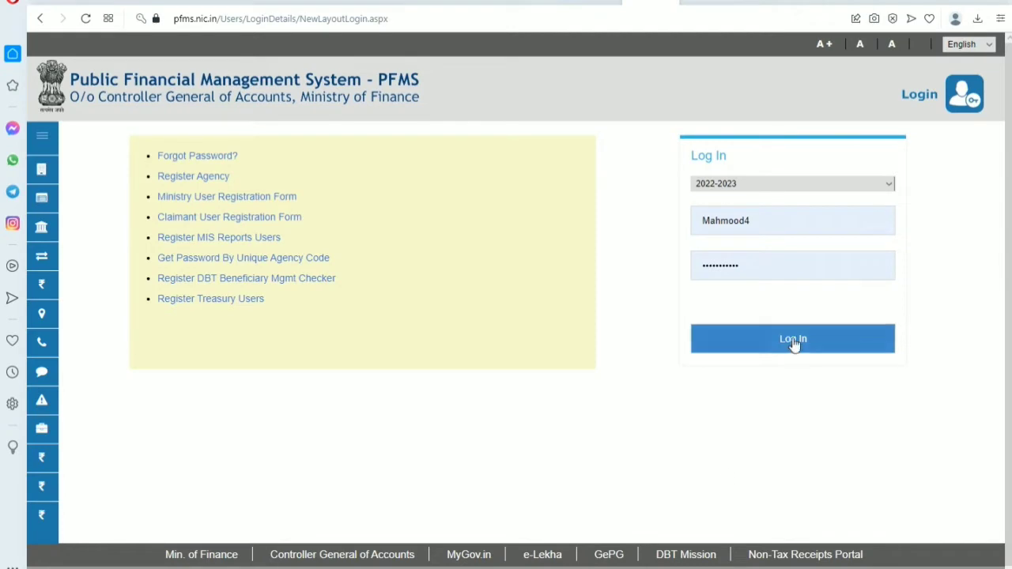
Step: Log in for financial year 2022-2023 and open the Manage page for Bulk Customization under Masters
{"action": "left_click", "coordinate": [790, 340]}
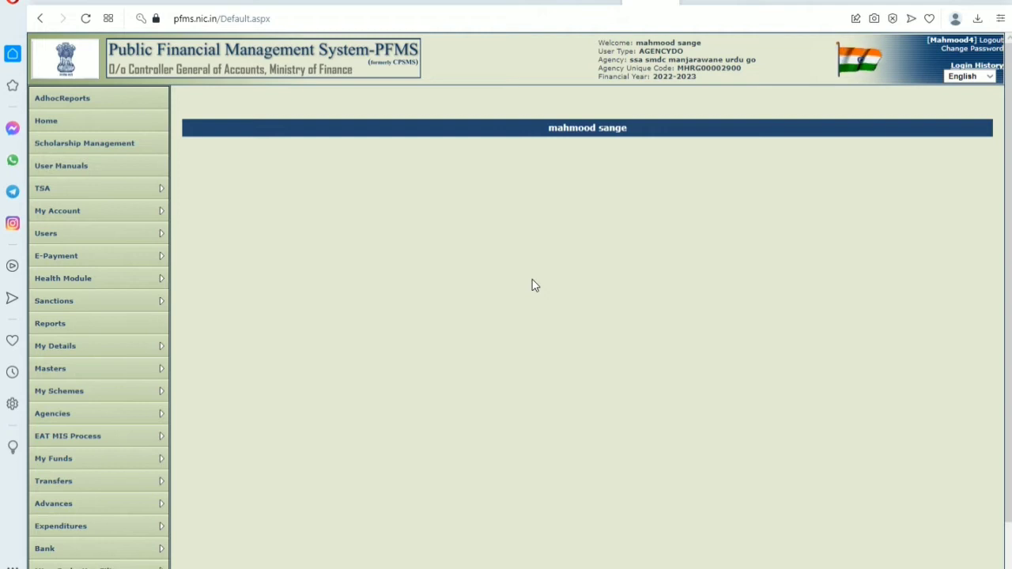
{"action": "scroll", "coordinate": [532, 281], "scroll_direction": "down", "scroll_amount": 2}
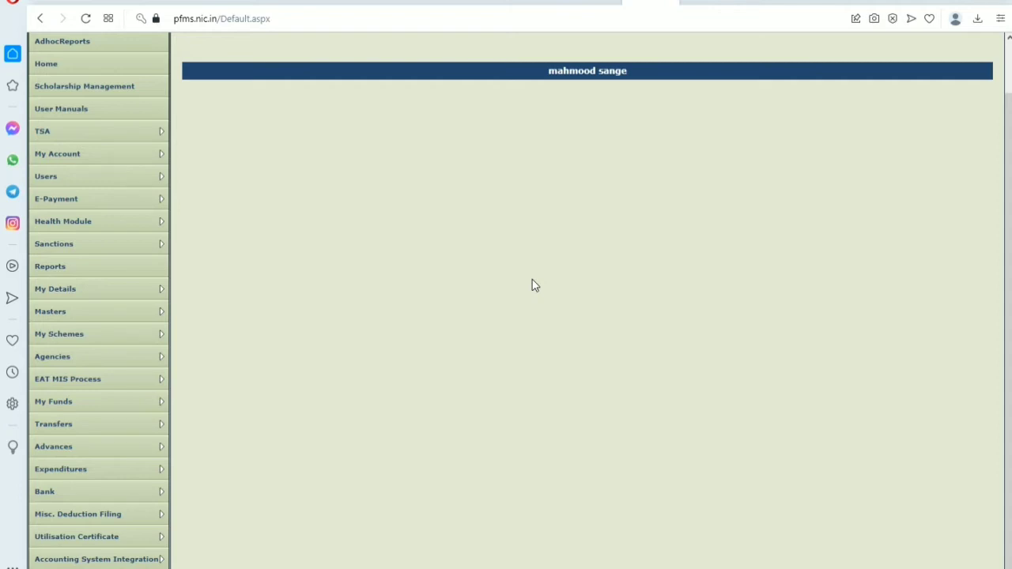
{"action": "mouse_move", "coordinate": [97, 317]}
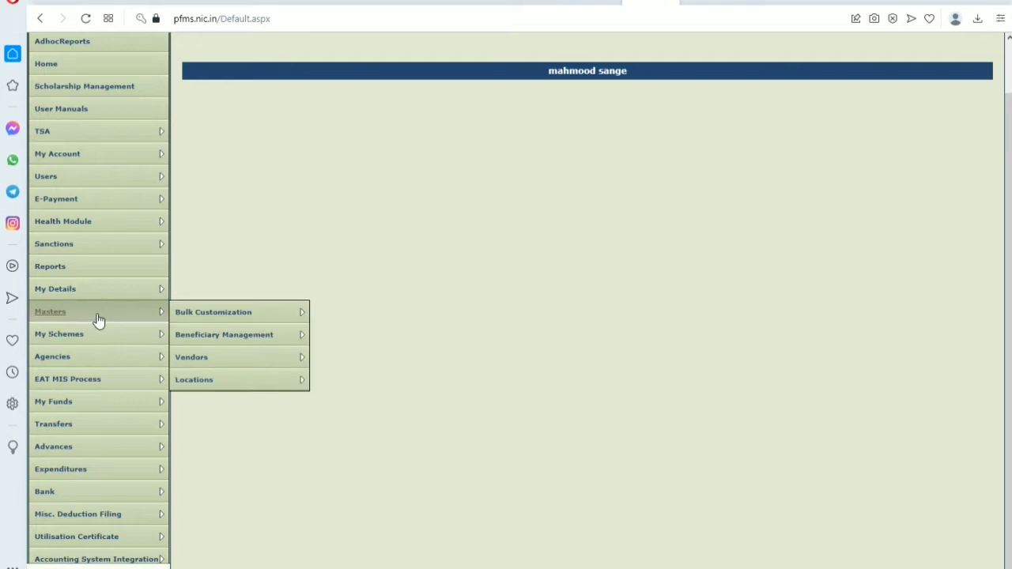
{"action": "mouse_move", "coordinate": [202, 317]}
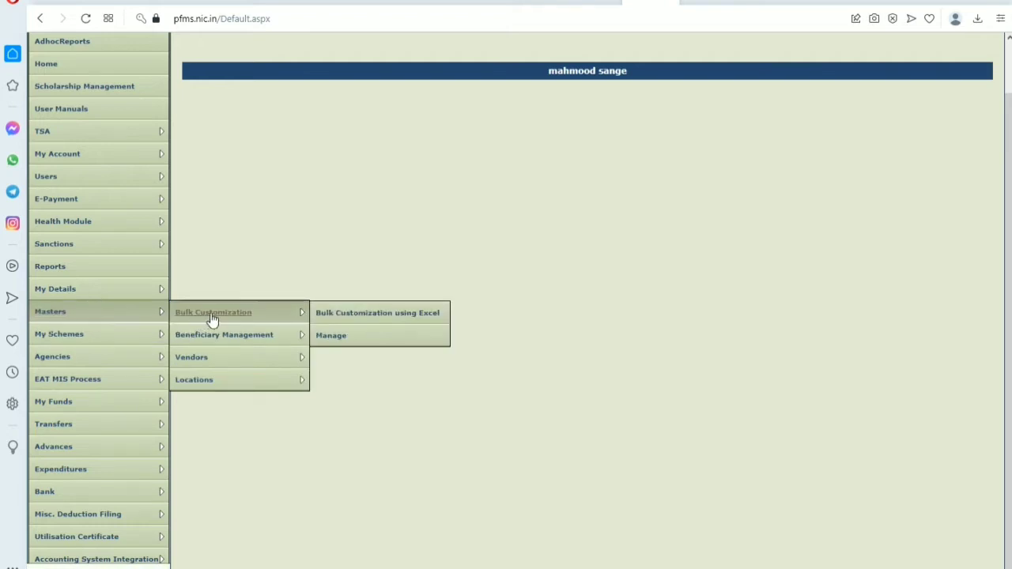
{"action": "left_click", "coordinate": [338, 340]}
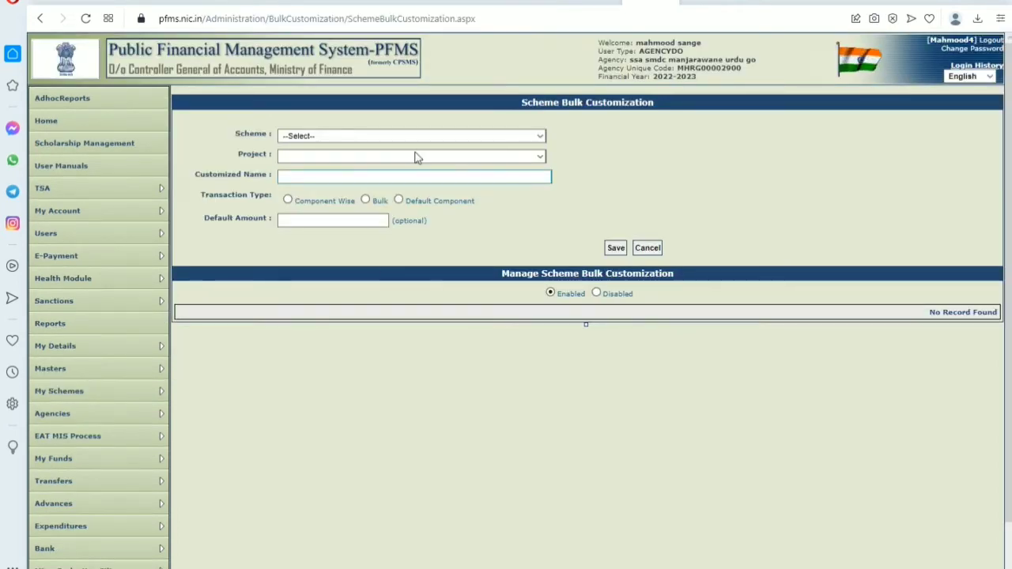
Step: Set the scheme to MH394 - MH- SAMAGRA SHIKSHA and choose the school's Bank of Maharashtra account
{"action": "left_click", "coordinate": [411, 136]}
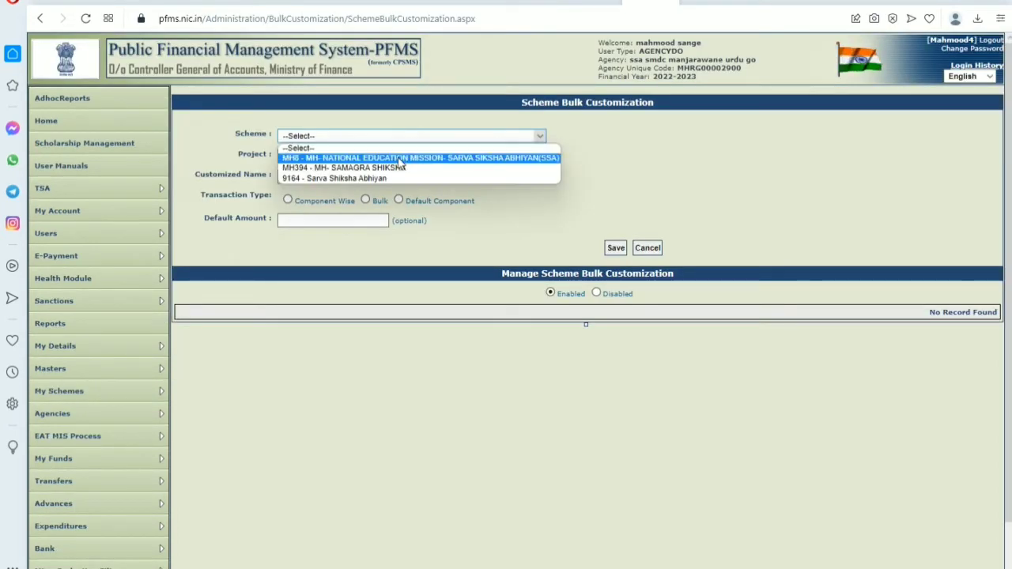
{"action": "left_click", "coordinate": [396, 168]}
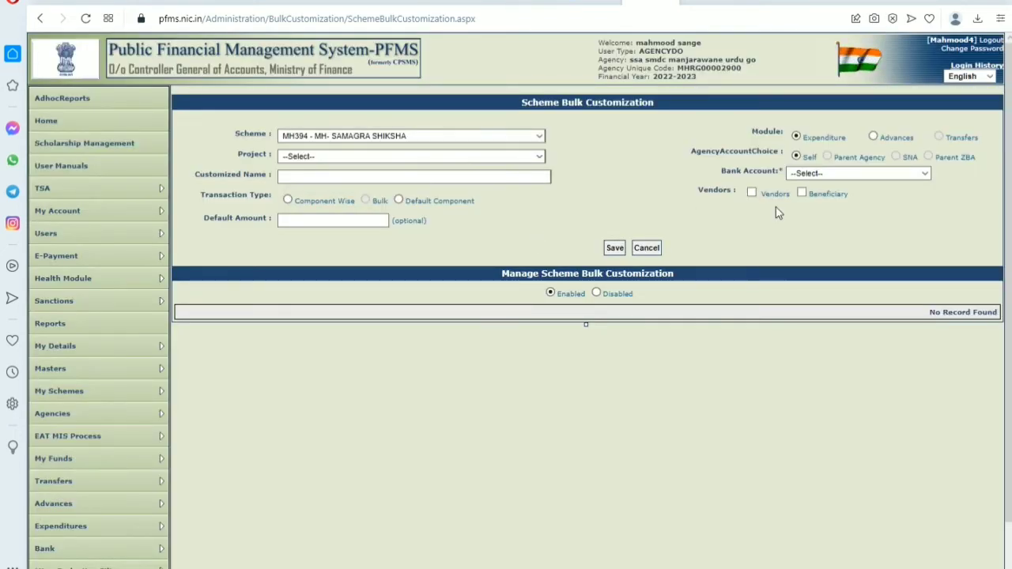
{"action": "left_click", "coordinate": [830, 173]}
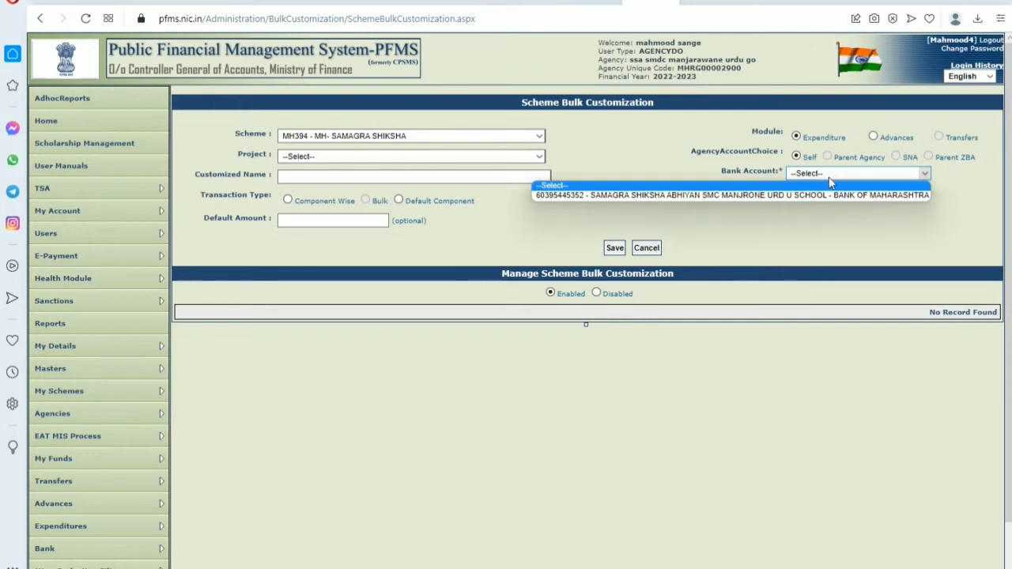
{"action": "left_click", "coordinate": [829, 193]}
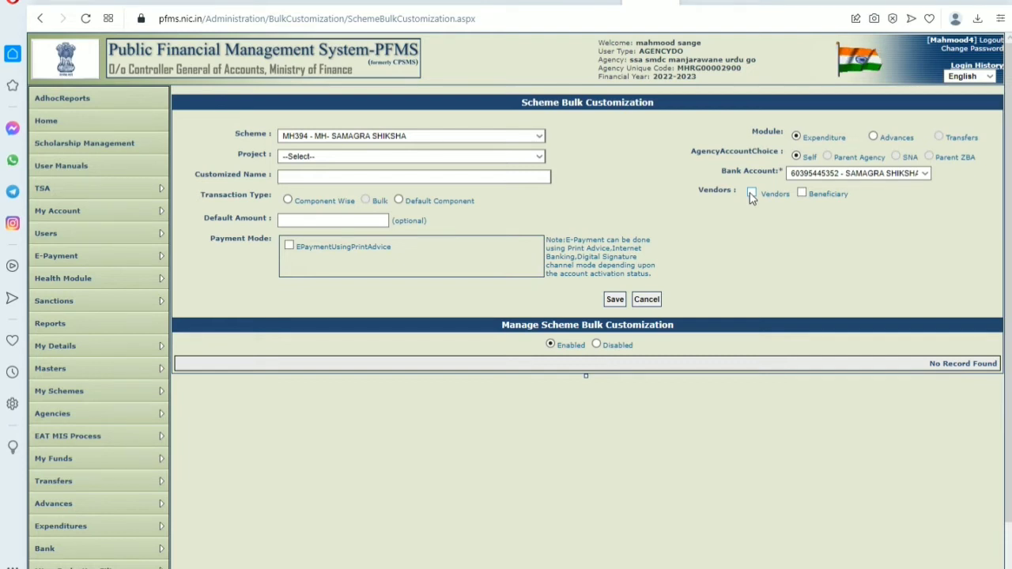
Step: Include the vendor BHIRUNATH EMPORIUM and set the transaction type to Component Wise
{"action": "left_click", "coordinate": [751, 193]}
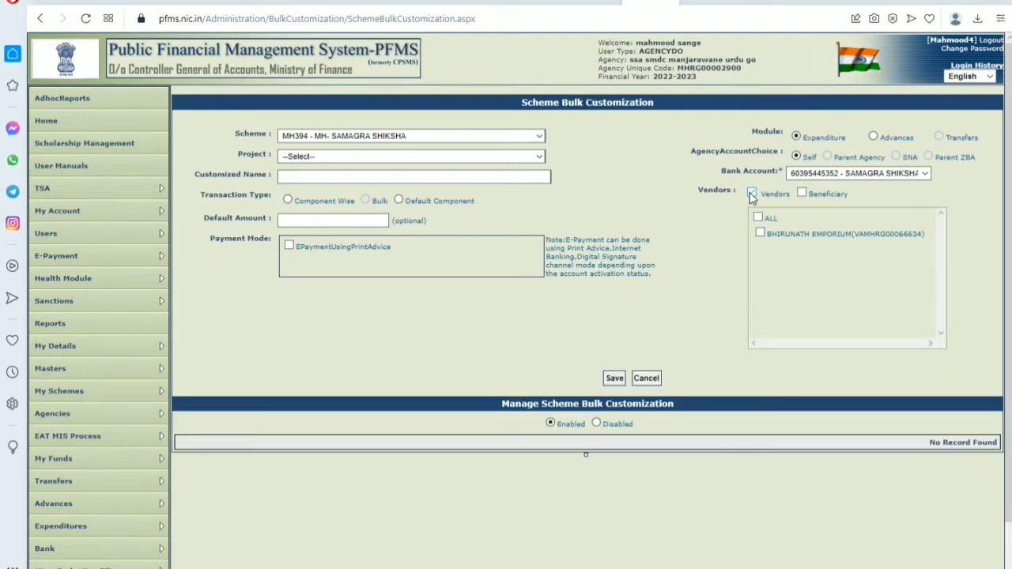
{"action": "left_click", "coordinate": [760, 235]}
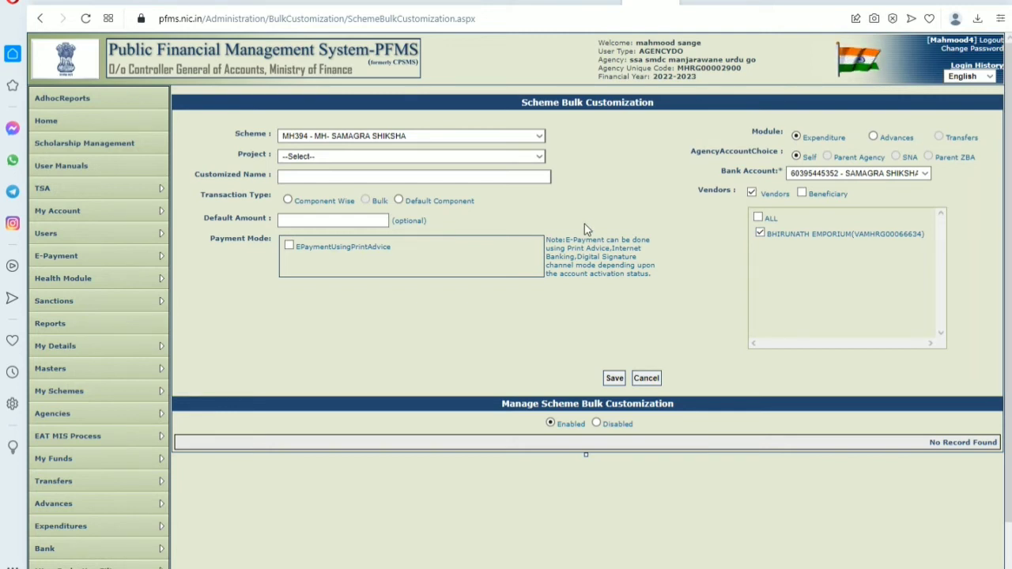
{"action": "left_click", "coordinate": [288, 200]}
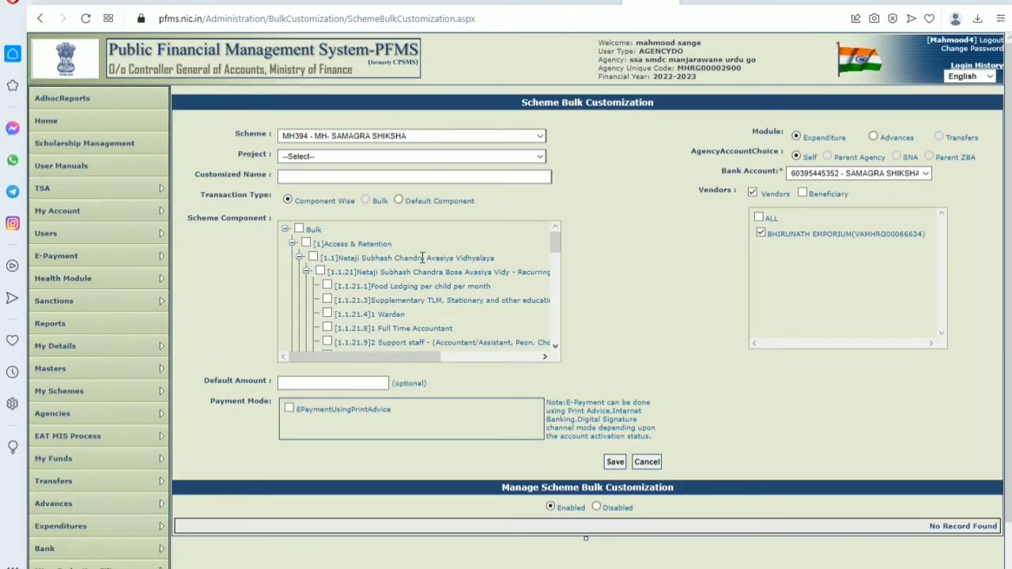
Step: Select the whole [2.1] Free Uniforms component under RTE Entitlements in the scheme component tree
{"action": "scroll", "coordinate": [422, 258], "scroll_direction": "down", "scroll_amount": 8}
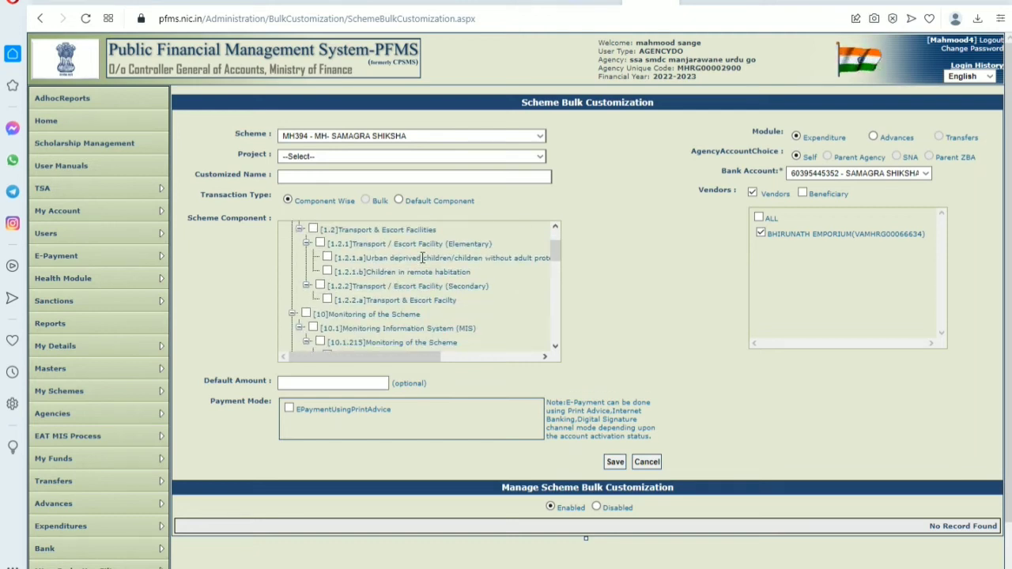
{"action": "scroll", "coordinate": [422, 258], "scroll_direction": "down", "scroll_amount": 10}
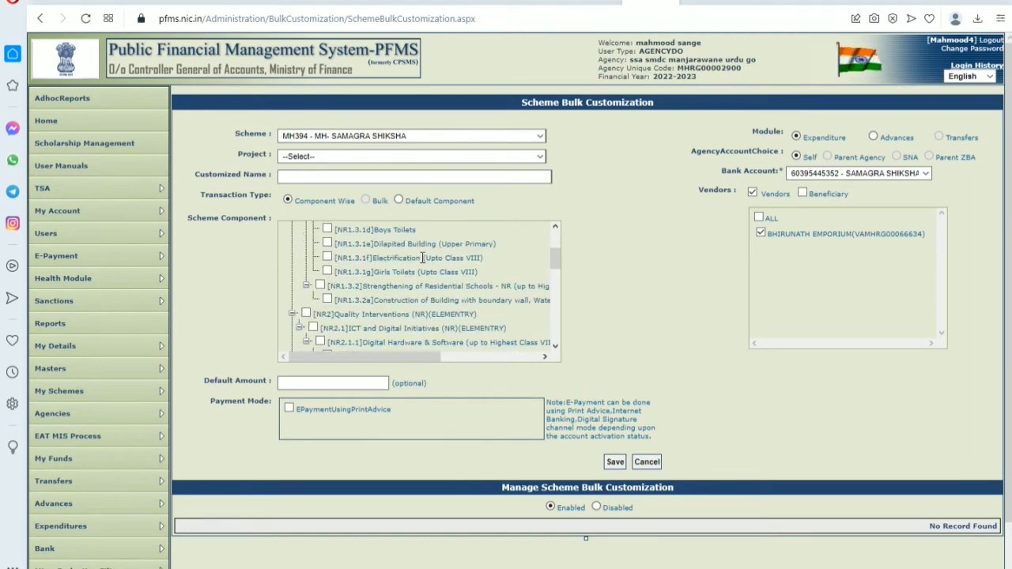
{"action": "scroll", "coordinate": [422, 258], "scroll_direction": "down", "scroll_amount": 3}
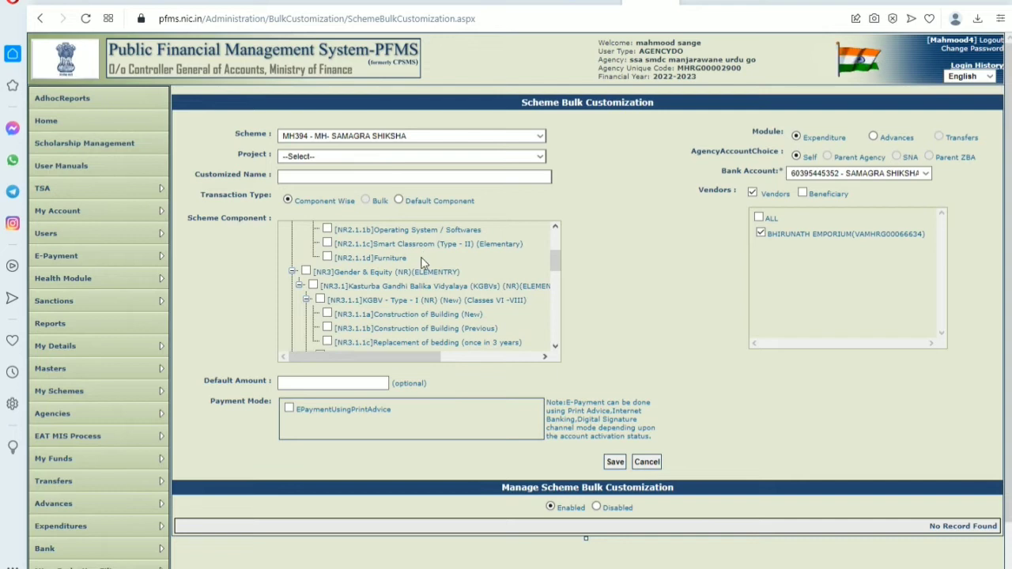
{"action": "scroll", "coordinate": [422, 258], "scroll_direction": "down", "scroll_amount": 3}
{"action": "scroll", "coordinate": [422, 261], "scroll_direction": "down", "scroll_amount": 3}
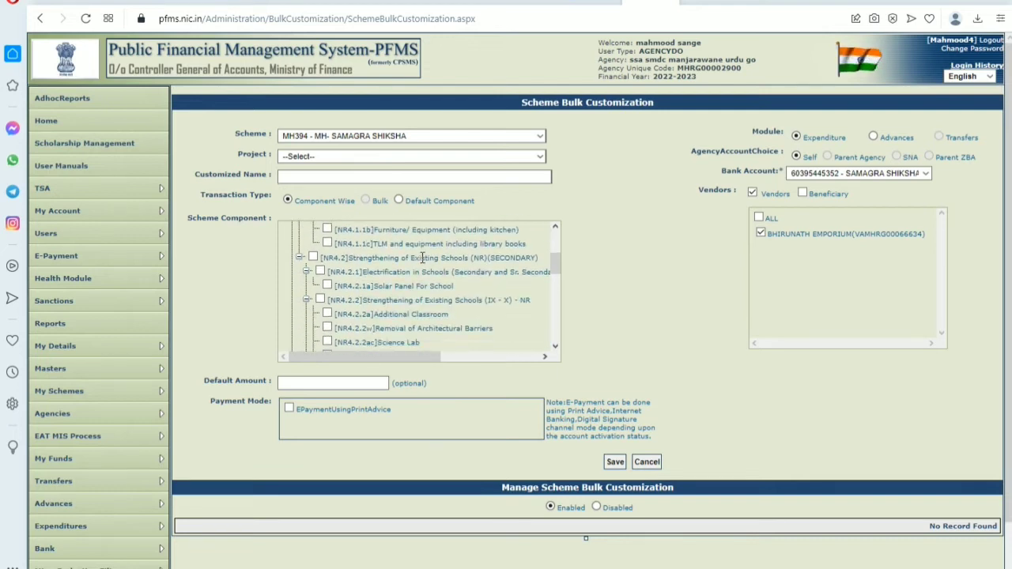
{"action": "scroll", "coordinate": [422, 258], "scroll_direction": "down", "scroll_amount": 3}
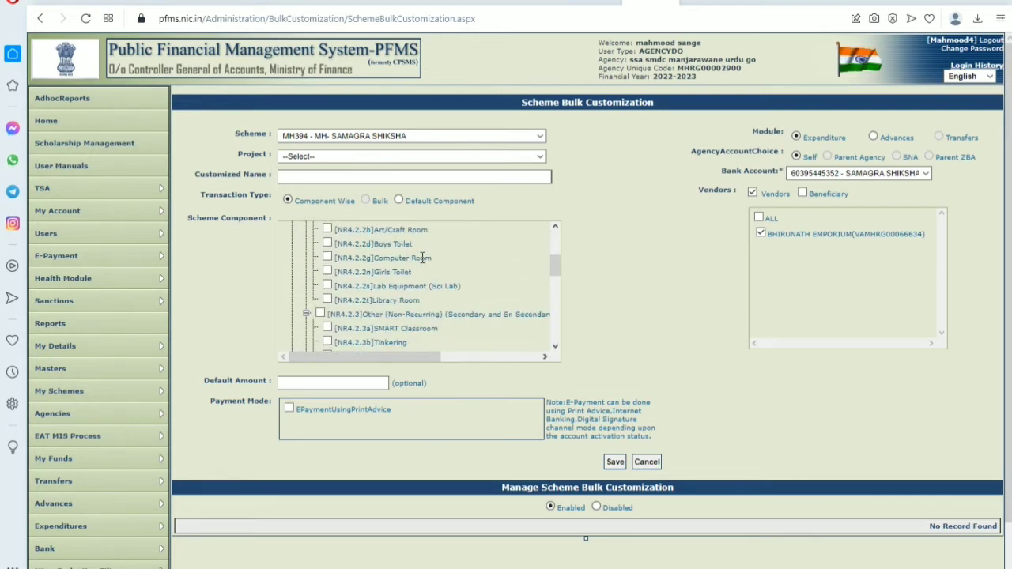
{"action": "scroll", "coordinate": [423, 258], "scroll_direction": "down", "scroll_amount": 3}
{"action": "scroll", "coordinate": [423, 258], "scroll_direction": "down", "scroll_amount": 3}
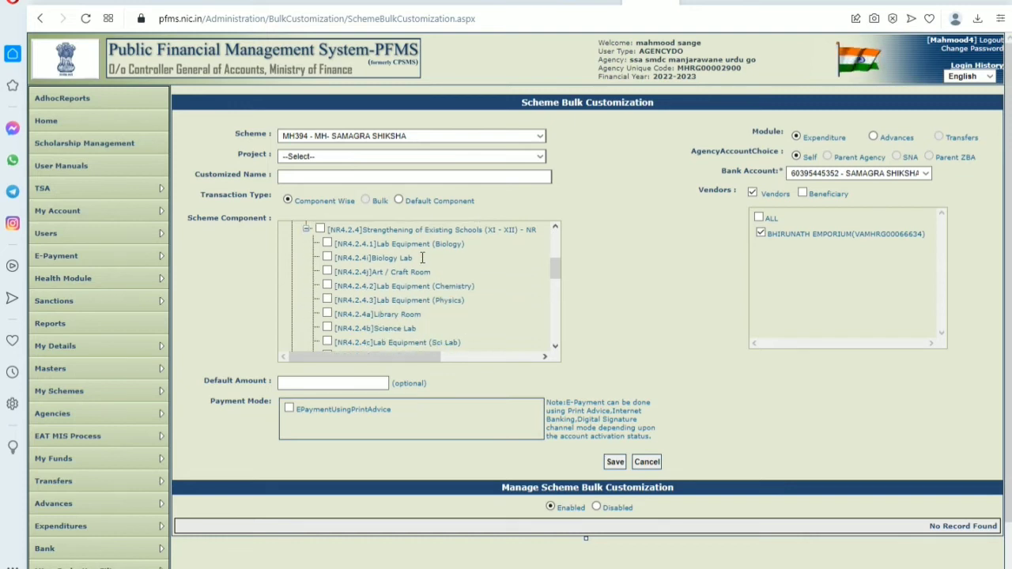
{"action": "scroll", "coordinate": [422, 261], "scroll_direction": "down", "scroll_amount": 3}
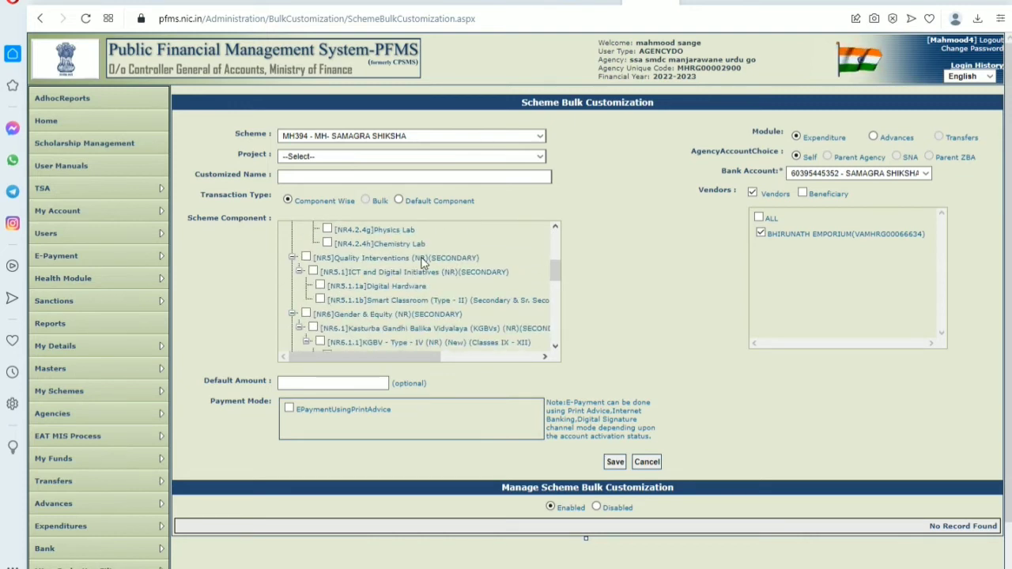
{"action": "scroll", "coordinate": [422, 261], "scroll_direction": "down", "scroll_amount": 3}
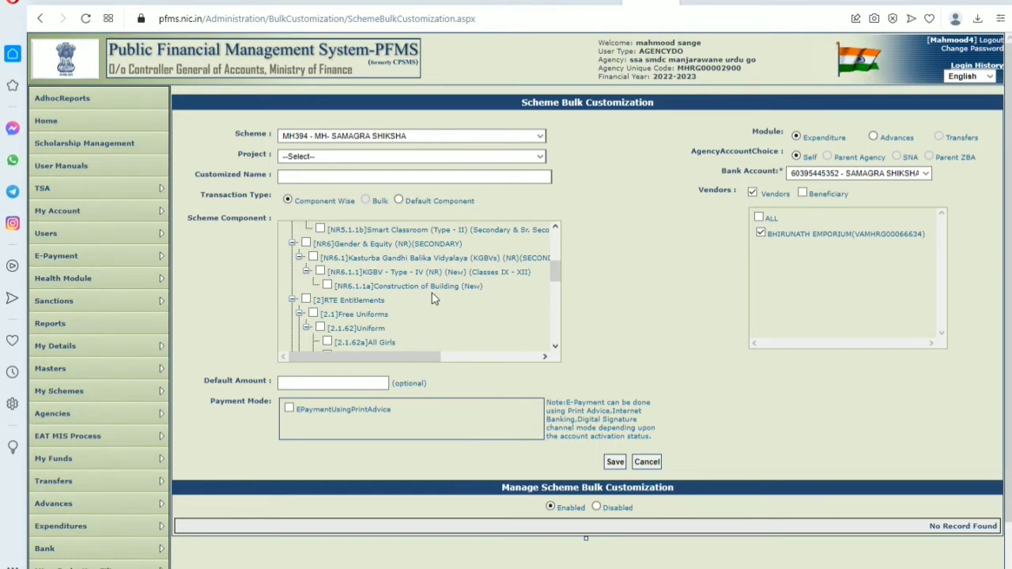
{"action": "scroll", "coordinate": [433, 299], "scroll_direction": "down", "scroll_amount": 3}
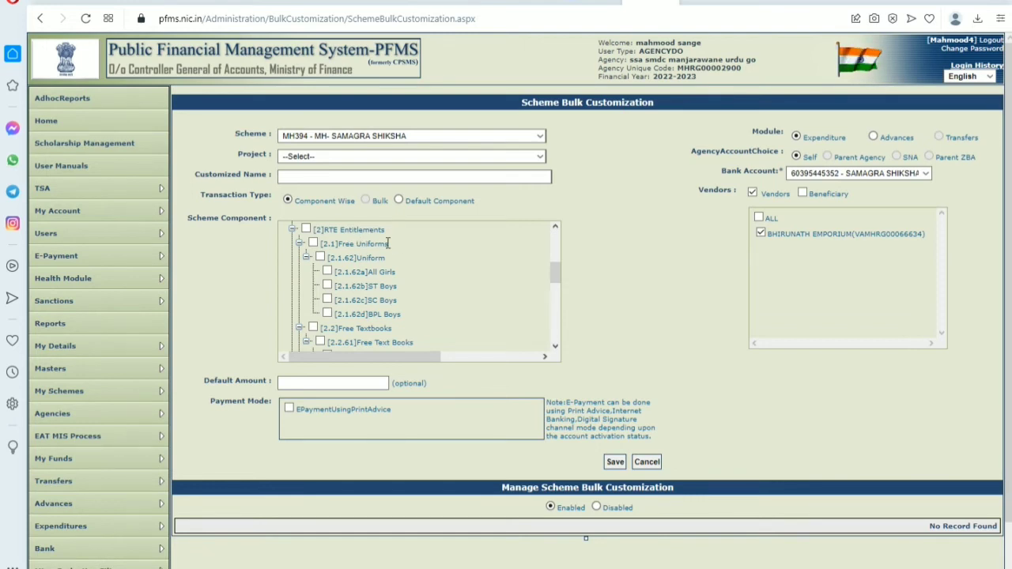
{"action": "left_click", "coordinate": [313, 244]}
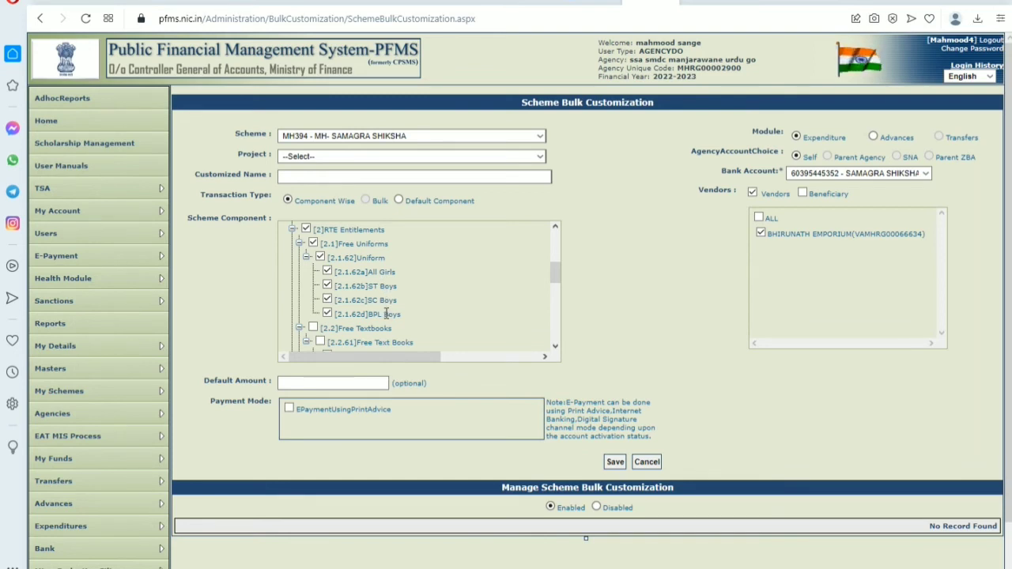
Step: Exclude the BPL Boys, SC Boys and ST Boys subcomponents from the Uniform selection
{"action": "left_click", "coordinate": [328, 314]}
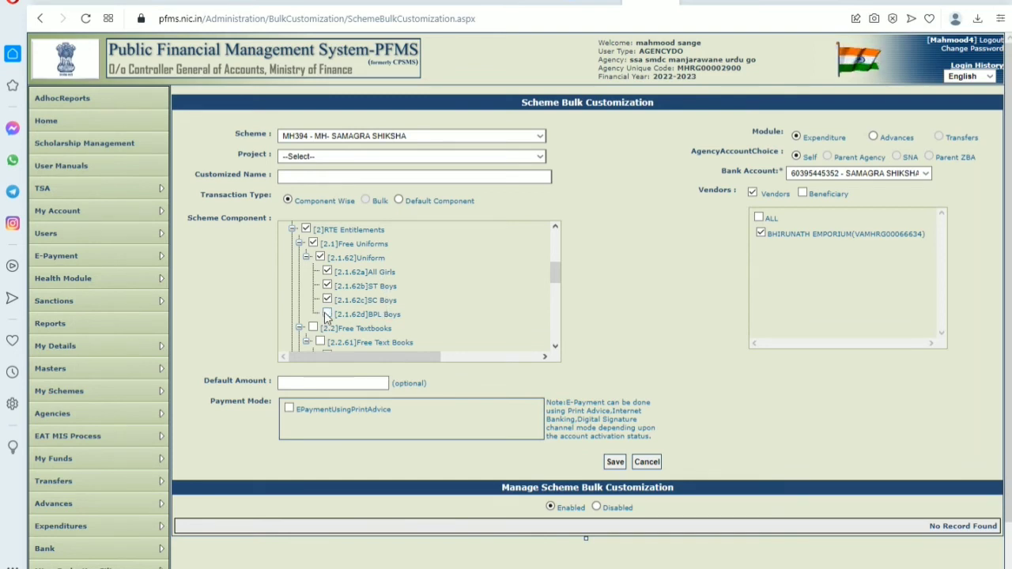
{"action": "left_click", "coordinate": [327, 301]}
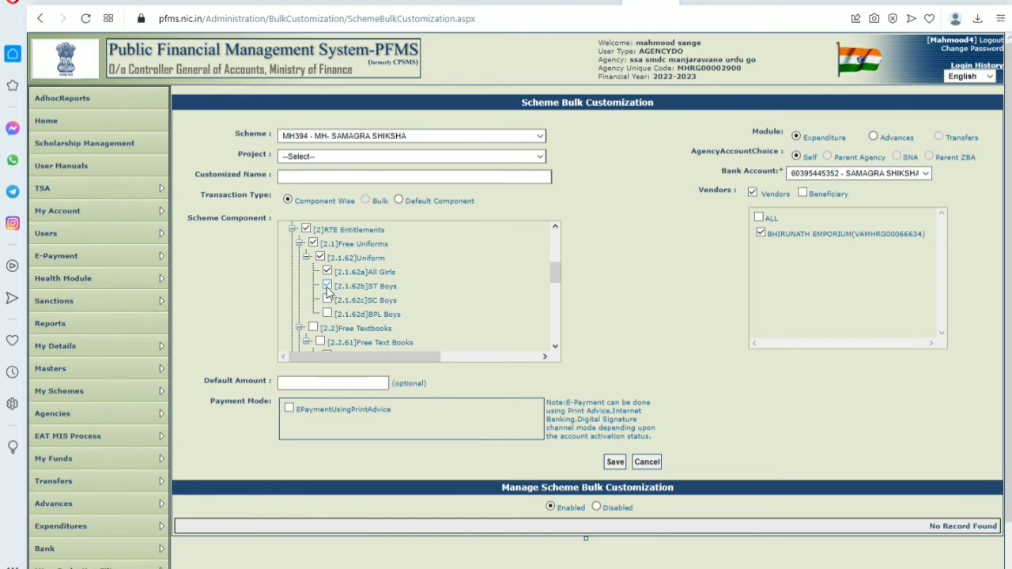
{"action": "left_click", "coordinate": [327, 286]}
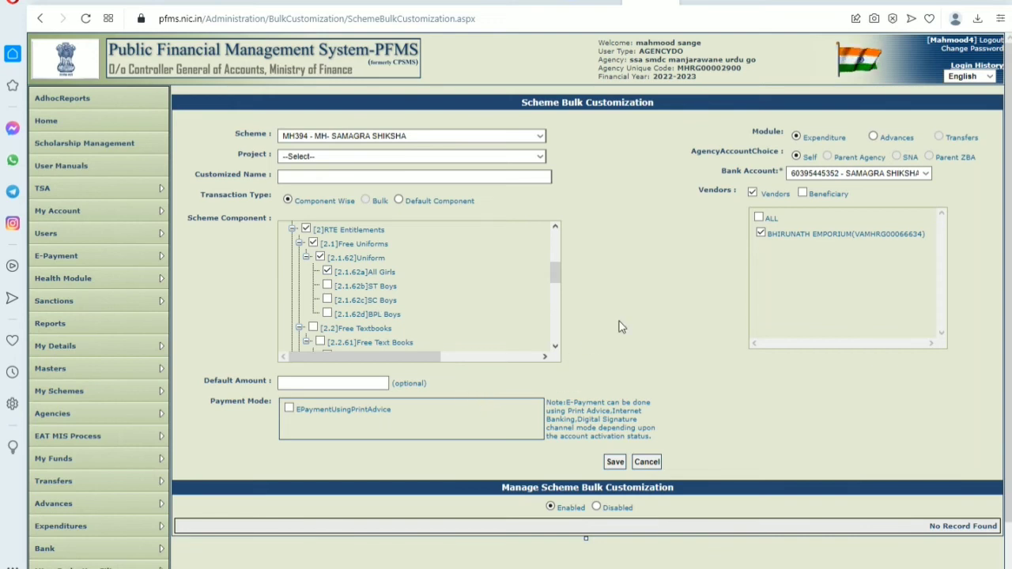
Step: Set the payment mode to EPaymentUsingPrintAdvice and try to save the customization
{"action": "scroll", "coordinate": [621, 327], "scroll_direction": "down", "scroll_amount": 1}
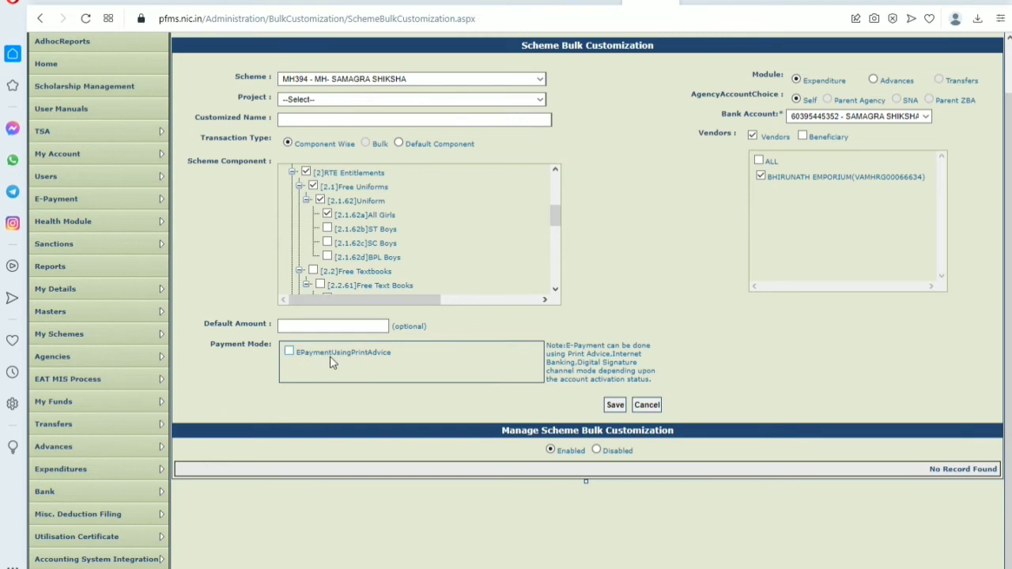
{"action": "left_click", "coordinate": [289, 353]}
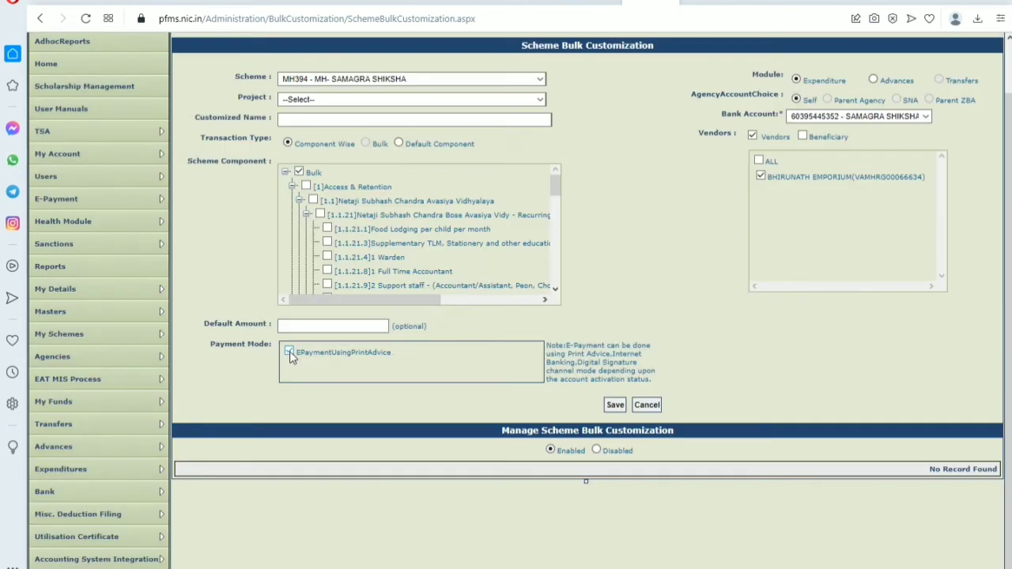
{"action": "left_click", "coordinate": [616, 406]}
Step: Name the customization "GANVESH ANUDAN 2022 / 23" and save it
{"action": "left_click", "coordinate": [438, 120]}
{"action": "type", "text": "GANVESH ANUDA"}
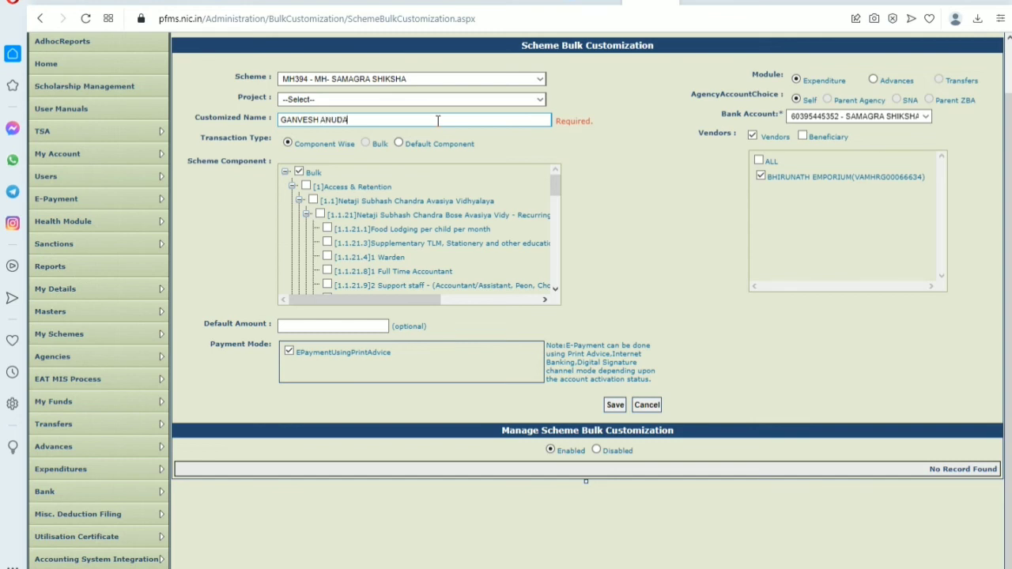
{"action": "type", "text": "N 2022 / 23"}
{"action": "left_click", "coordinate": [615, 404]}
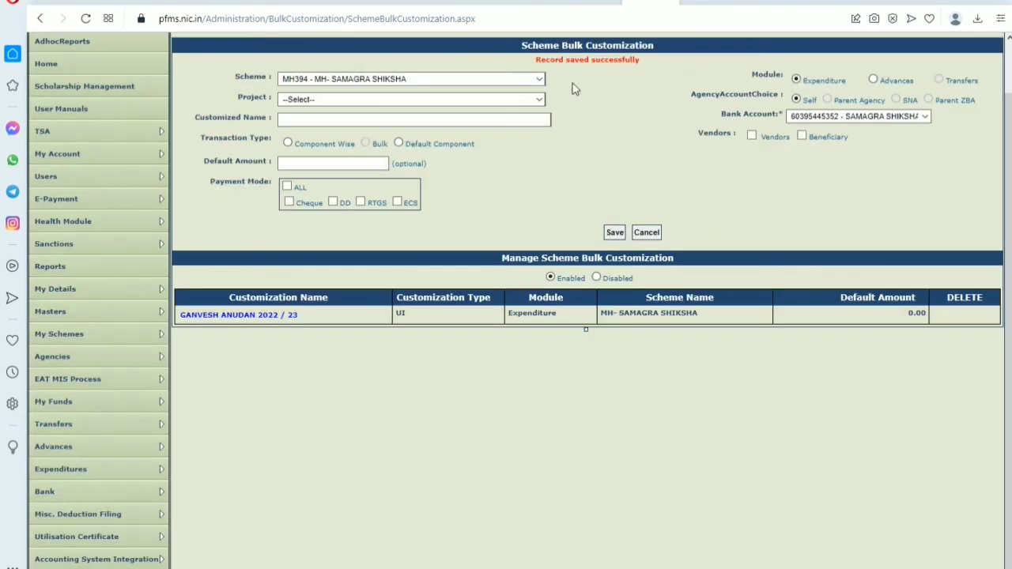